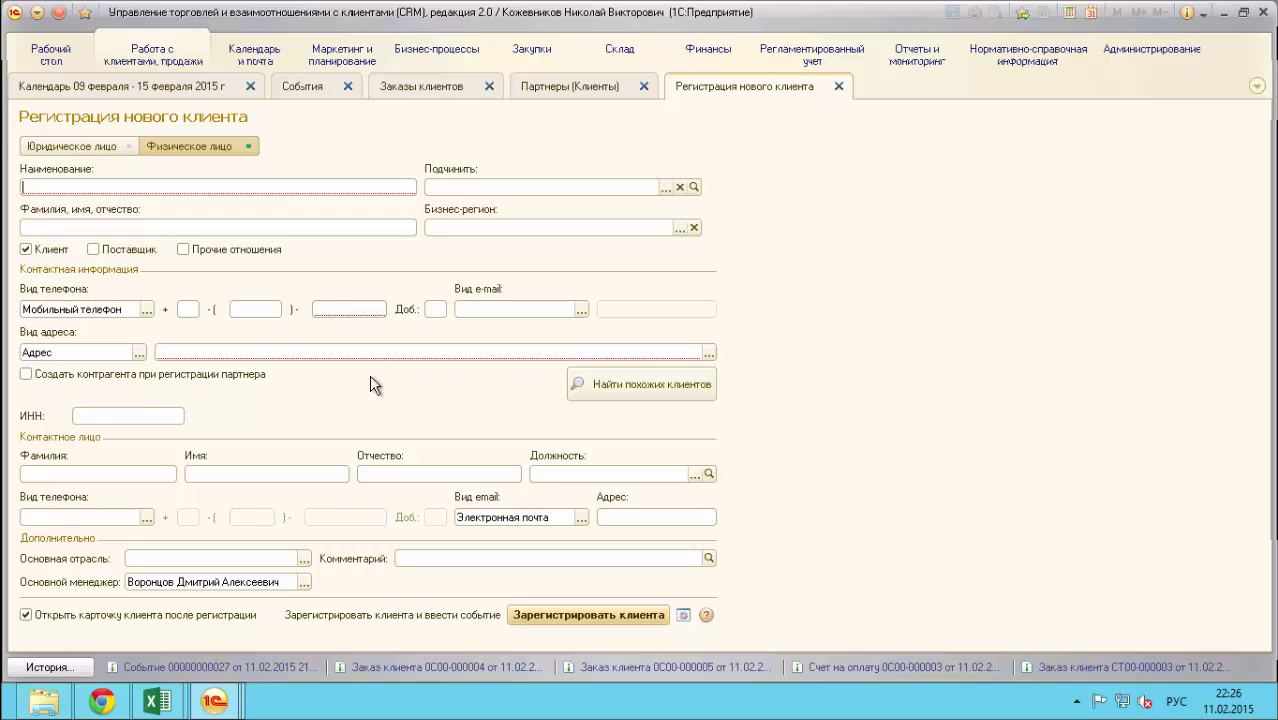
- Set the new client's type to Юридическое лицо and enter "Цветы" as its name
{"action": "left_click", "coordinate": [74, 150]}
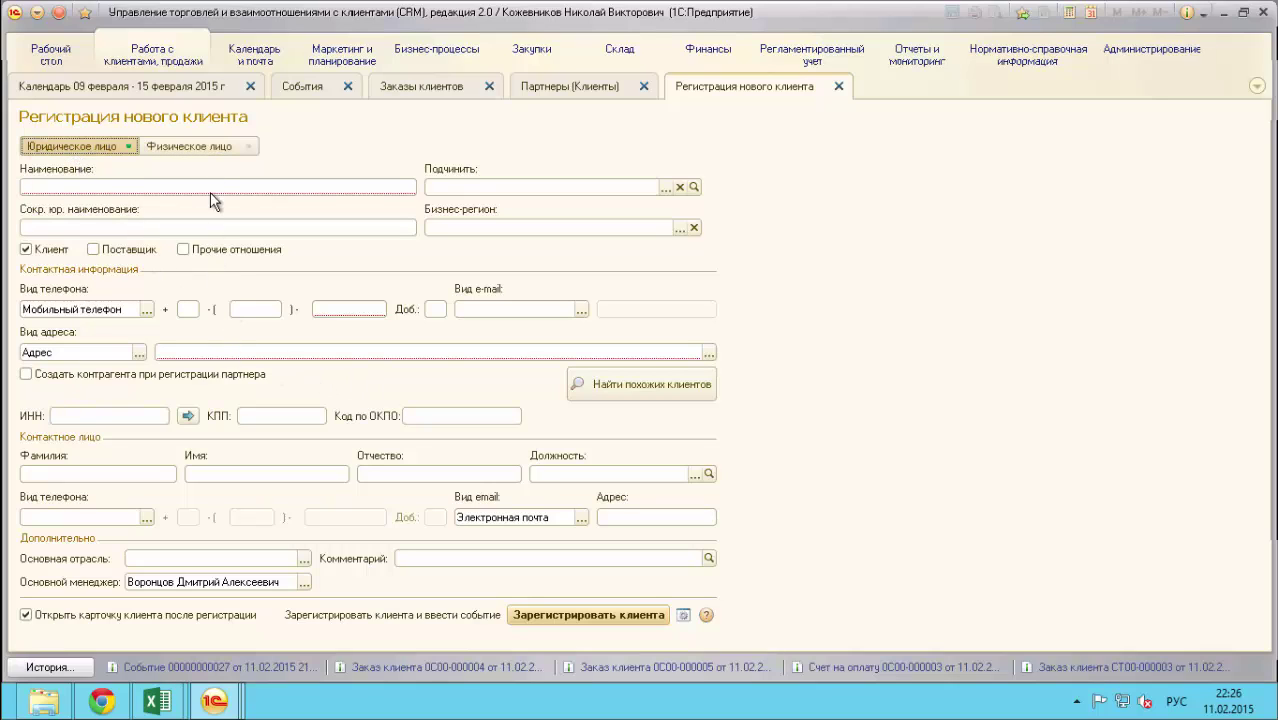
{"action": "left_click", "coordinate": [209, 146]}
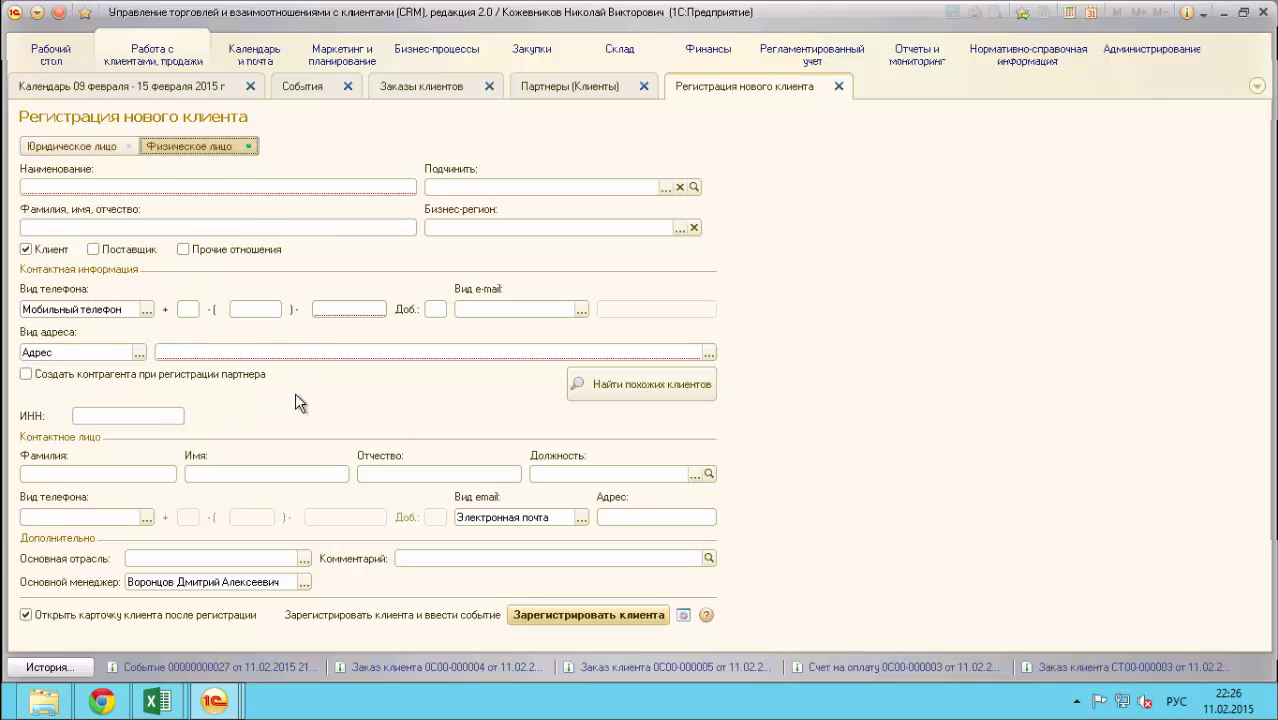
{"action": "left_click", "coordinate": [92, 148]}
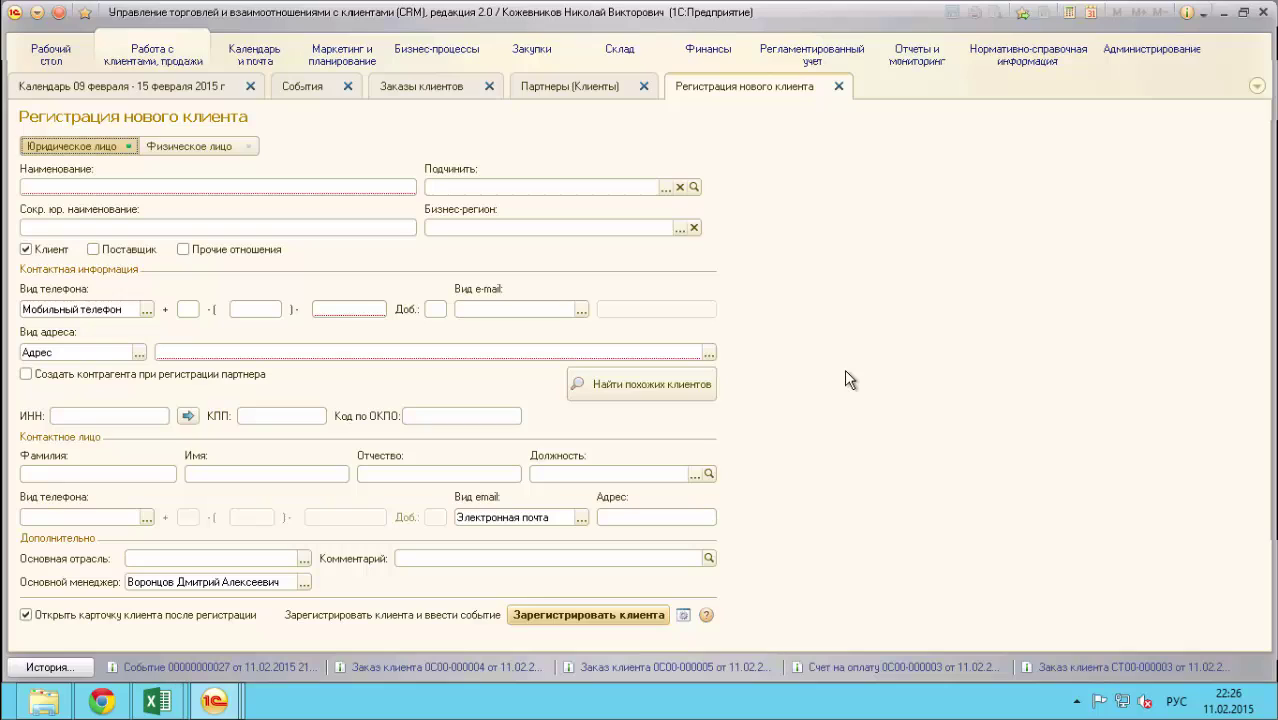
{"action": "left_click", "coordinate": [47, 185]}
{"action": "type", "text": "Цв"}
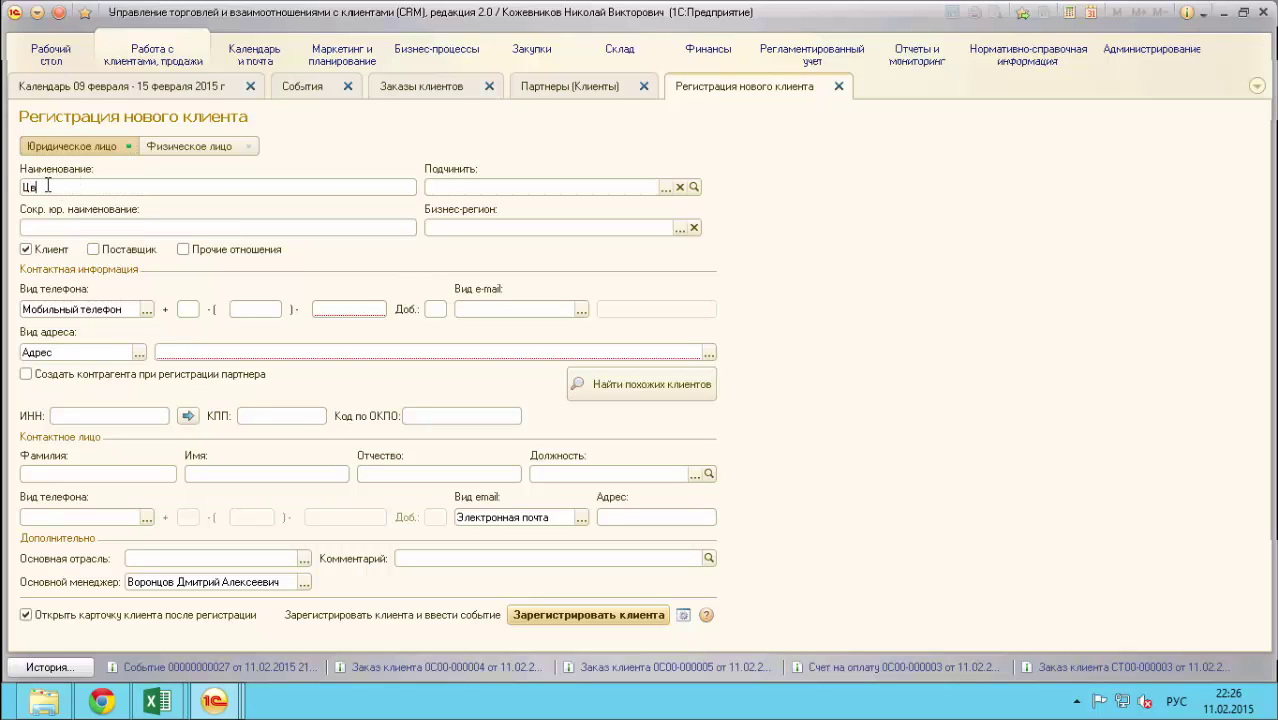
{"action": "type", "text": "еты"}
- Complete the client's short legal name as ООО "Цветы"
{"action": "left_click", "coordinate": [94, 227]}
{"action": "left_click", "coordinate": [24, 228]}
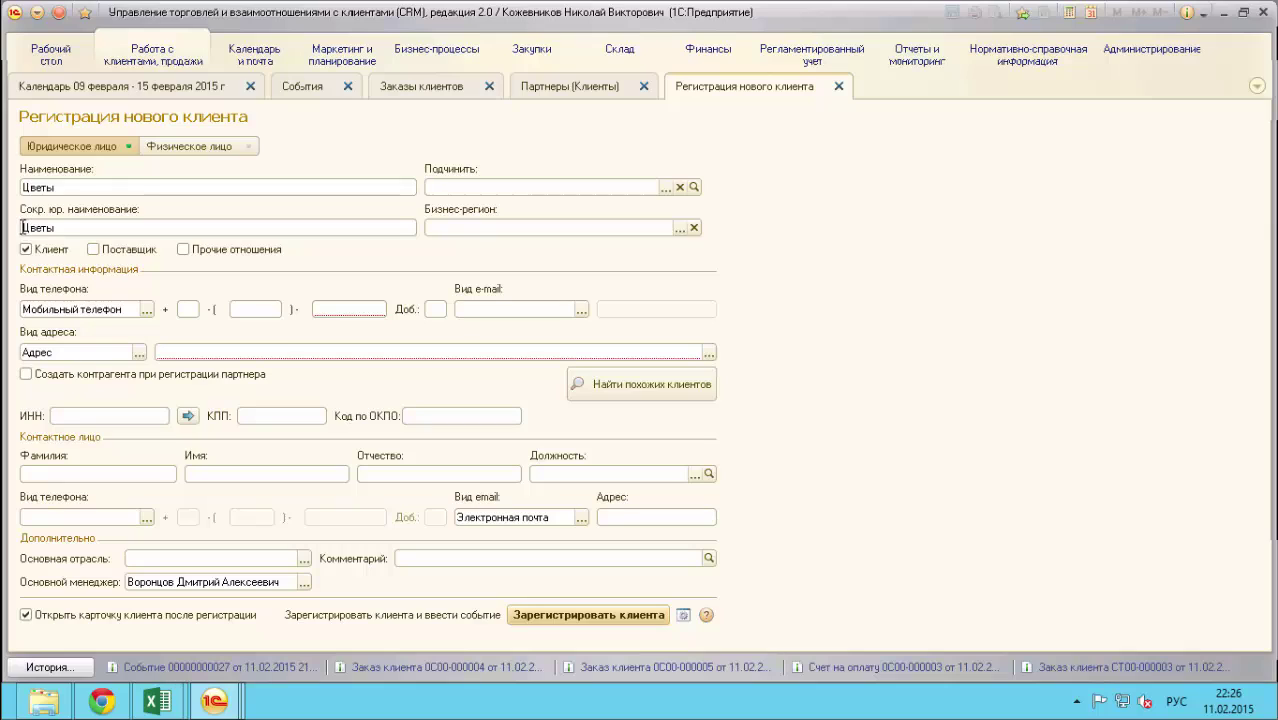
{"action": "type", "text": "ООО \""}
{"action": "left_click", "coordinate": [93, 227]}
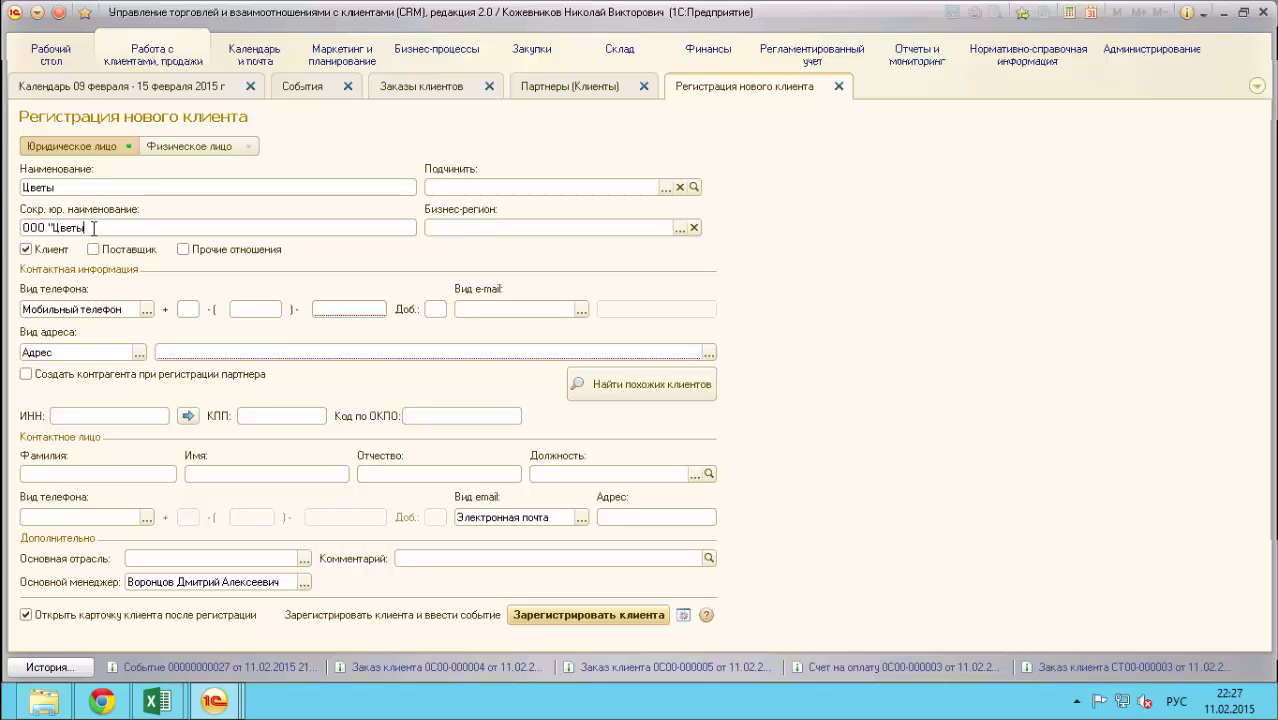
{"action": "type", "text": "\""}
- Set the client's business region to Липецк, found under Центральный ФО, Липецкая обл
{"action": "left_click", "coordinate": [680, 228]}
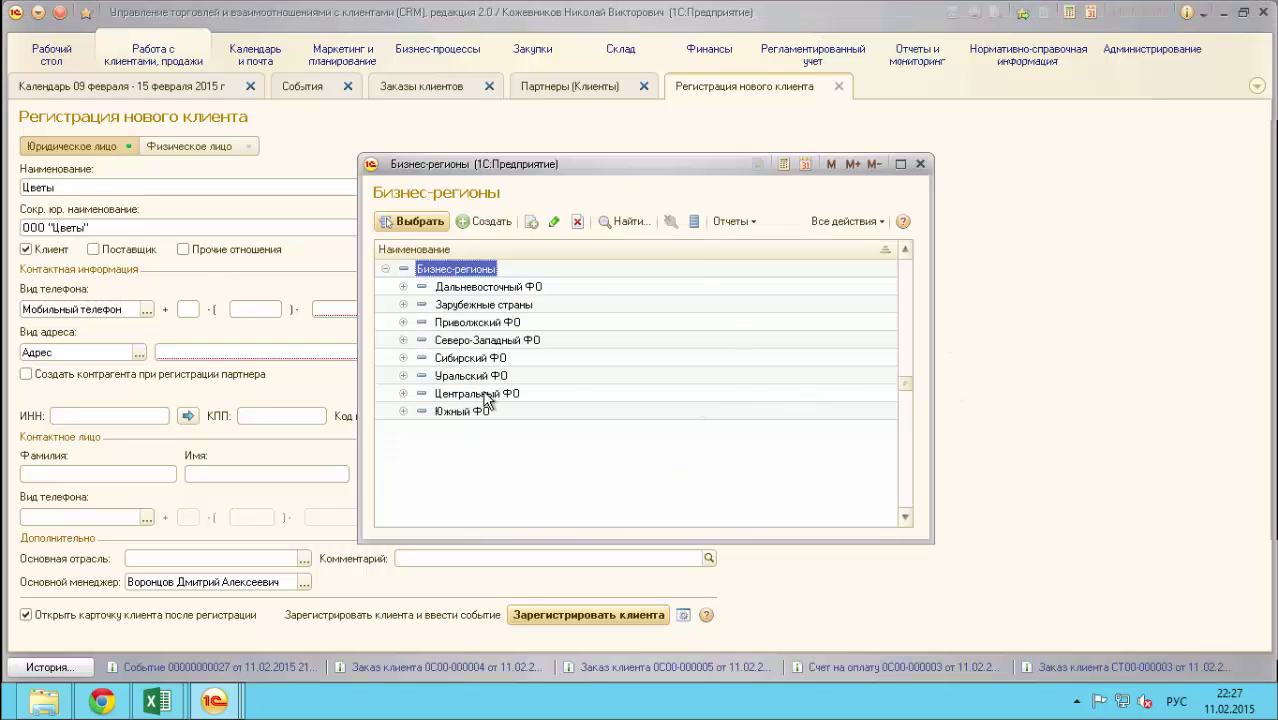
{"action": "left_click", "coordinate": [403, 393]}
{"action": "scroll", "coordinate": [558, 420], "scroll_direction": "down", "scroll_amount": 3}
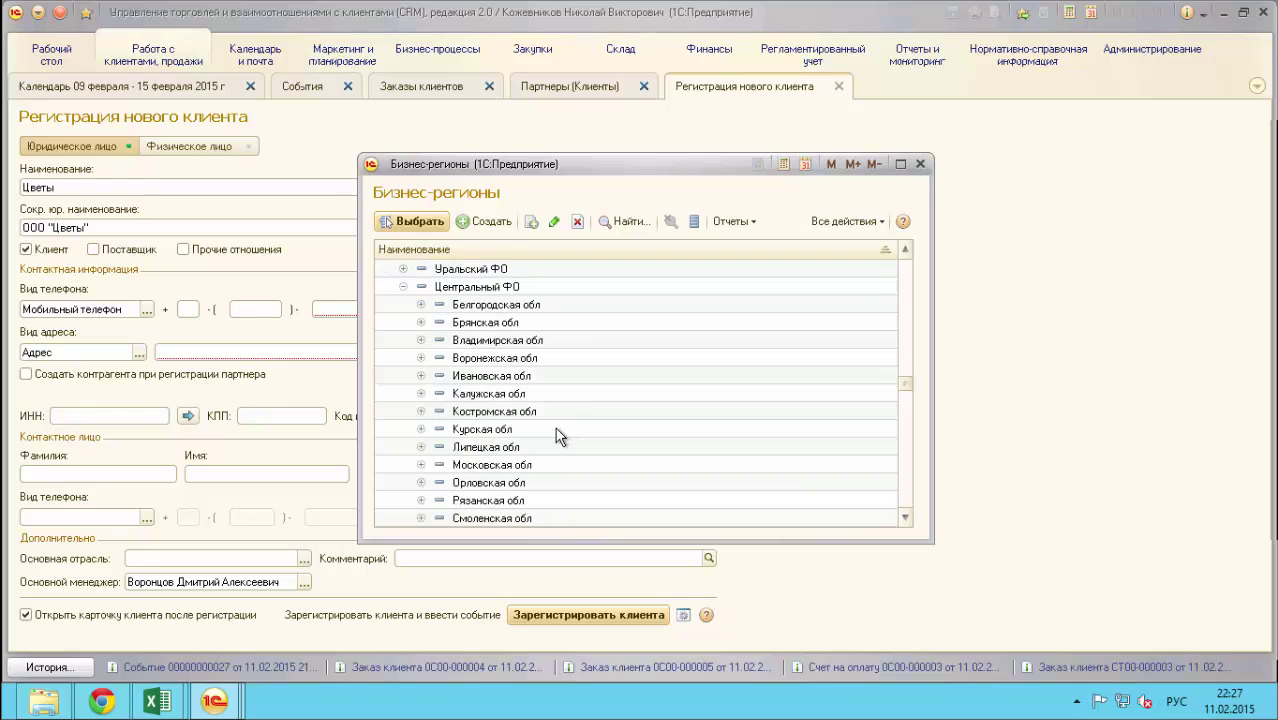
{"action": "left_click", "coordinate": [421, 447]}
{"action": "left_click", "coordinate": [500, 483]}
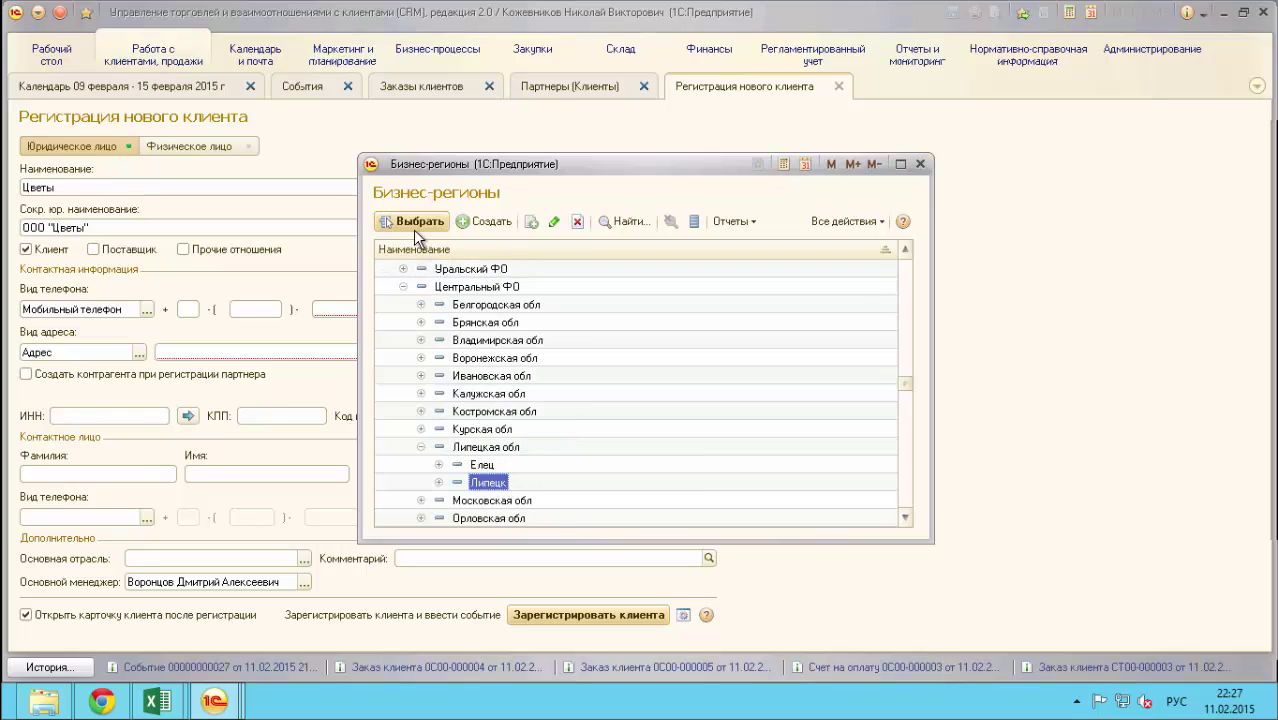
{"action": "left_click", "coordinate": [413, 224]}
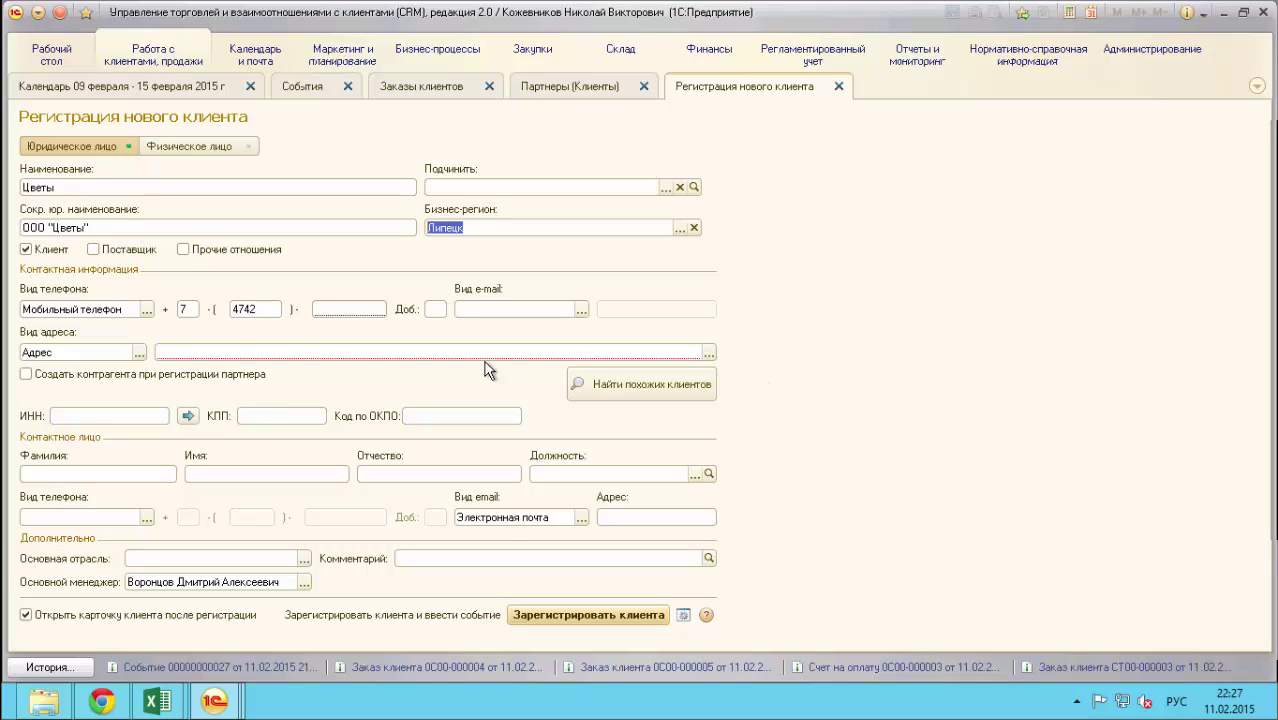
- Set the client's phone type to Телефон and enter the company phone number
{"action": "left_click", "coordinate": [141, 310]}
{"action": "left_click", "coordinate": [97, 333]}
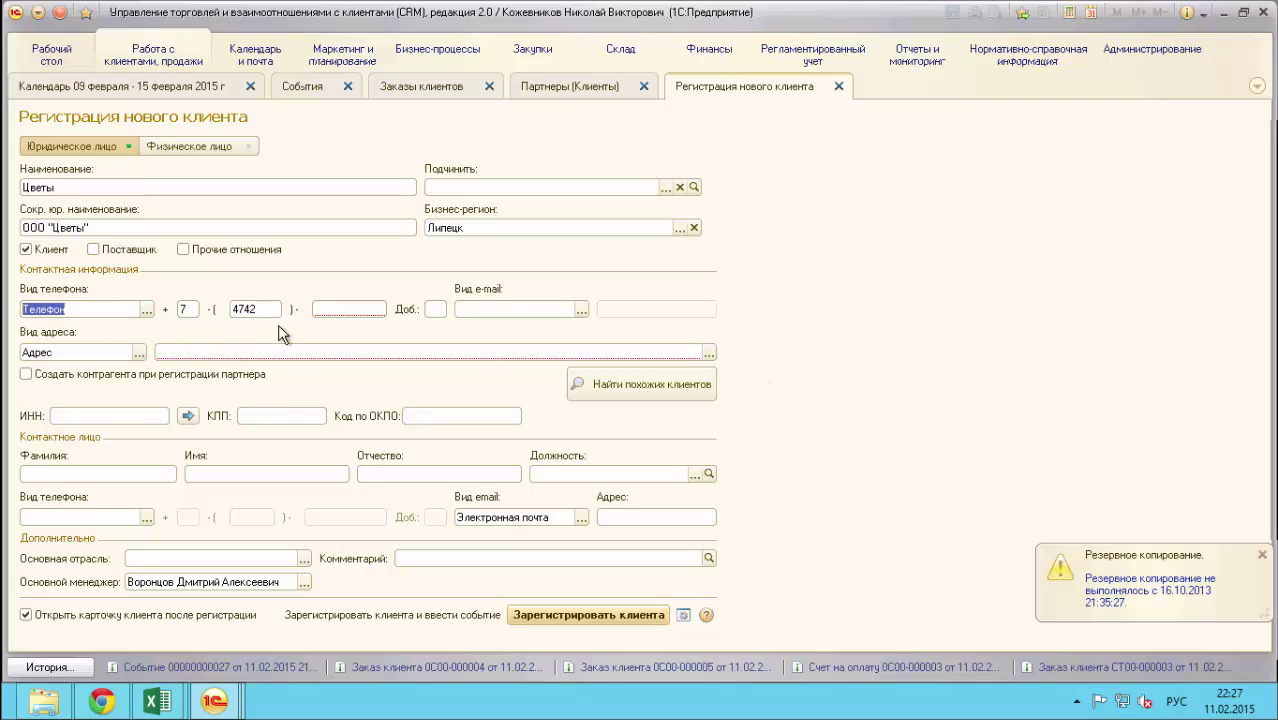
{"action": "left_click", "coordinate": [343, 310]}
{"action": "type", "text": "898989"}
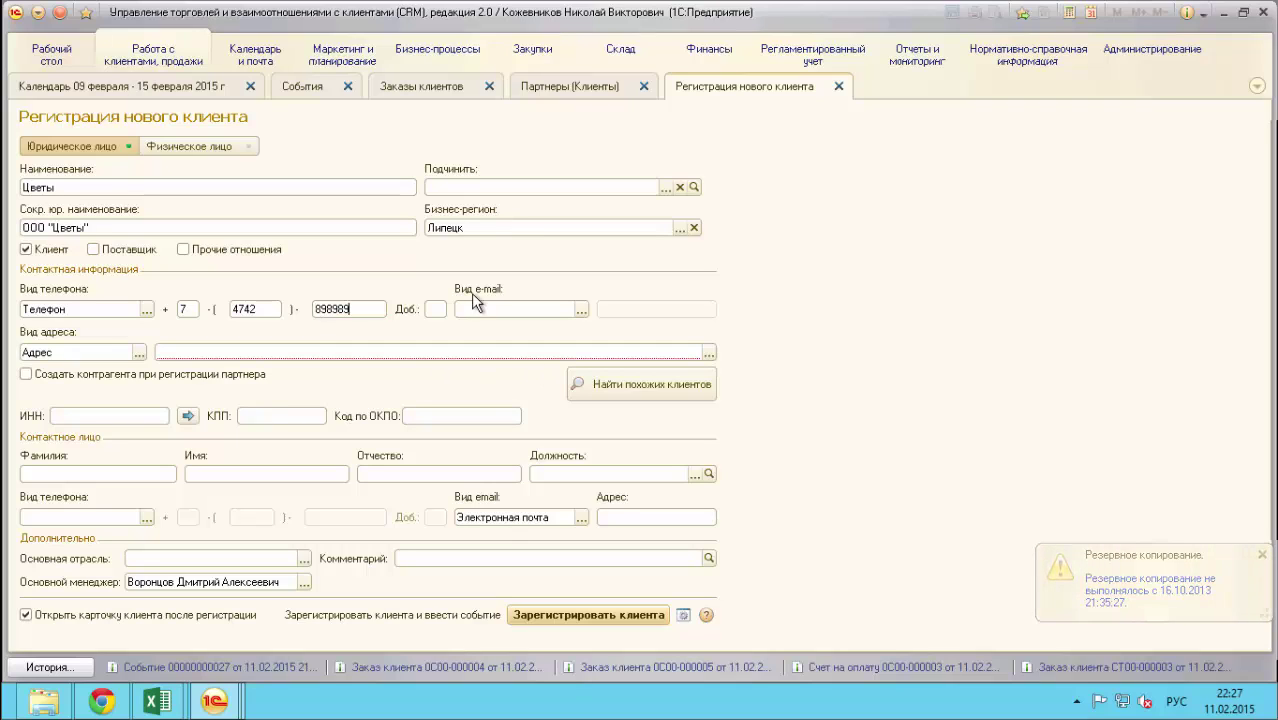
- Set the client's e-mail type to Электронная почта and enter the company e-mail address
{"action": "left_click", "coordinate": [575, 312]}
{"action": "left_click", "coordinate": [642, 309]}
{"action": "key", "text": "alt+shift"}
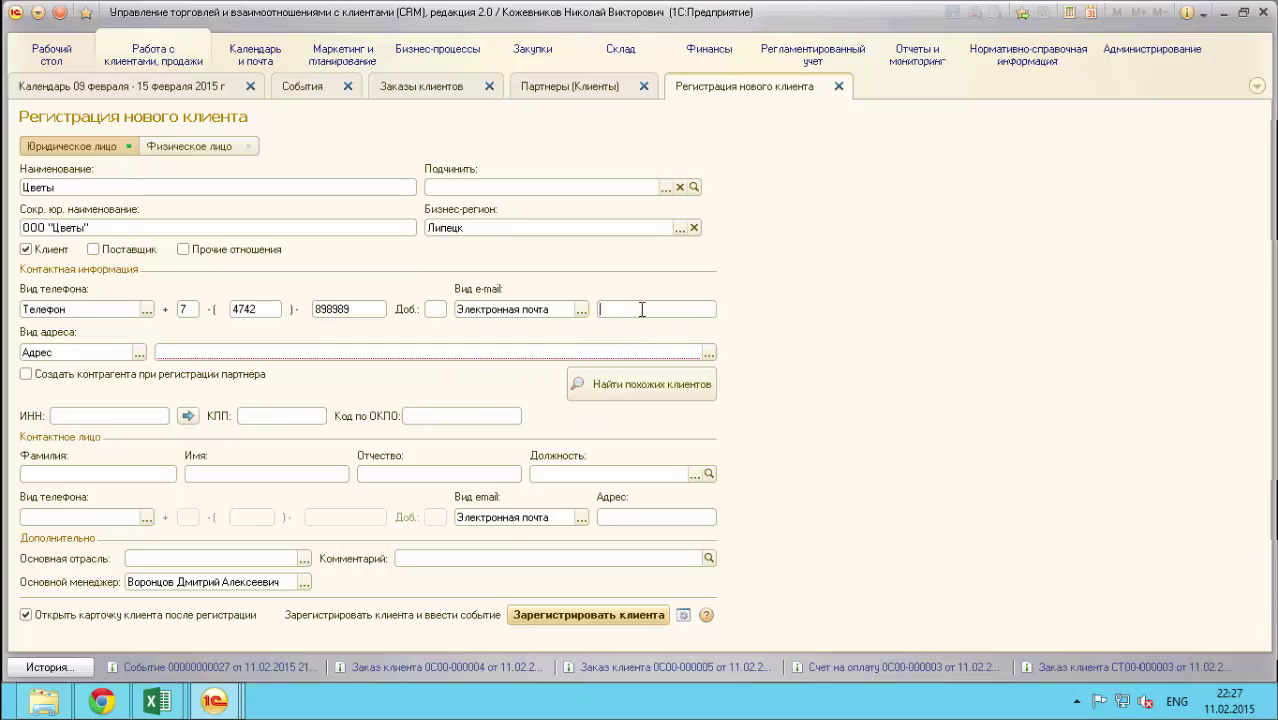
{"action": "type", "text": "as@as.ru"}
{"action": "left_click", "coordinate": [602, 310]}
{"action": "left_click", "coordinate": [141, 352]}
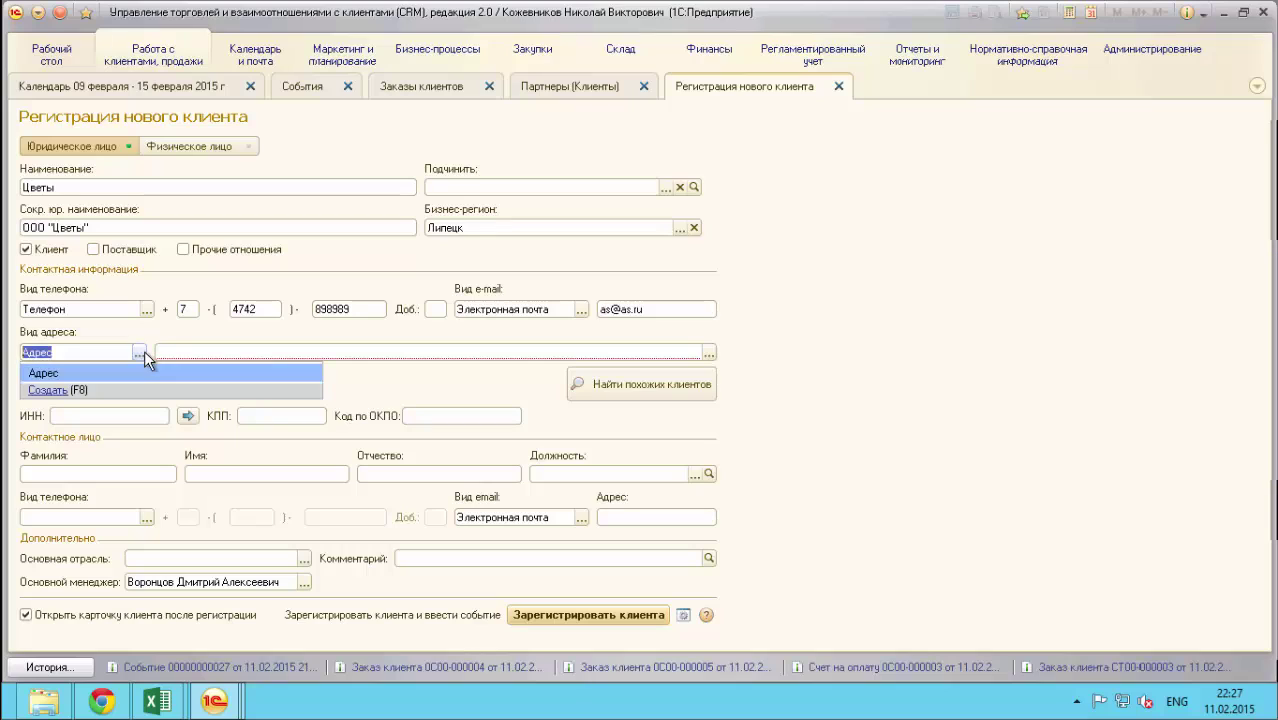
{"action": "left_click", "coordinate": [144, 352]}
- Enter the contact person's surname and first name in Russian, each with a capital letter
{"action": "left_click", "coordinate": [51, 473]}
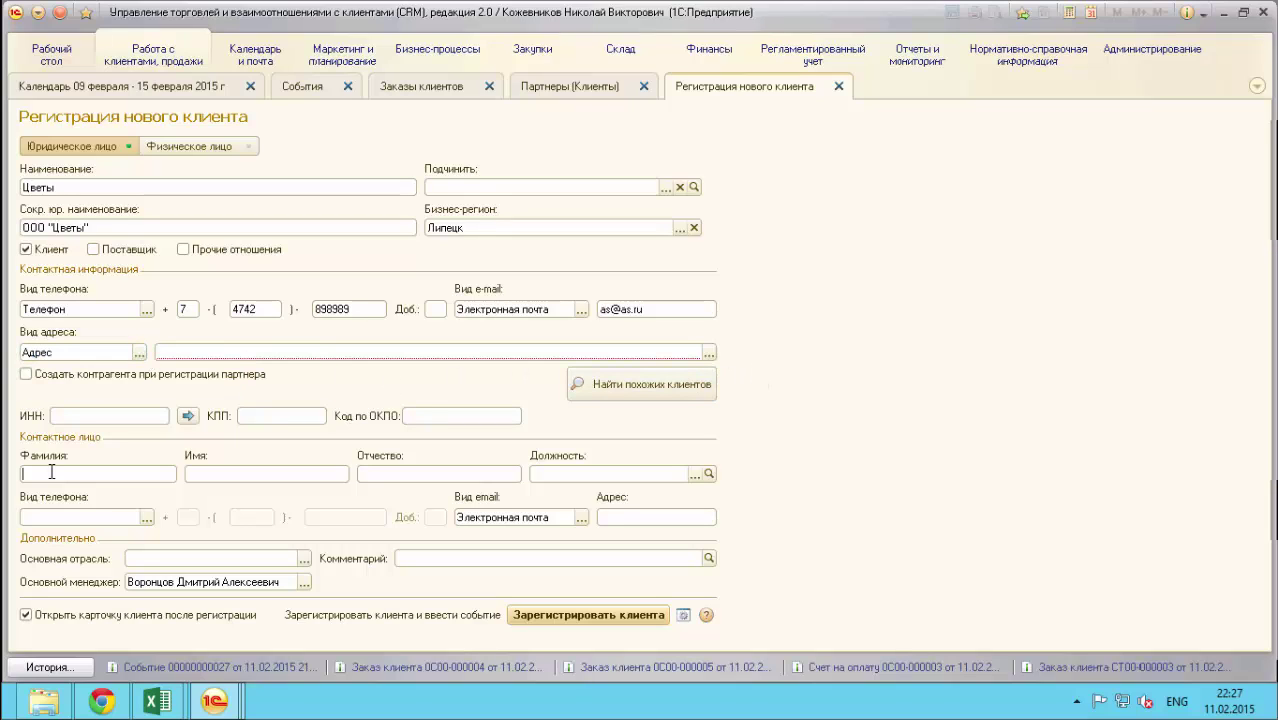
{"action": "type", "text": "Bdfyjd"}
{"action": "key", "text": "BackSpace"}
{"action": "key", "text": "BackSpace"}
{"action": "key", "text": "BackSpace"}
{"action": "key", "text": "BackSpace"}
{"action": "key", "text": "alt+shift"}
{"action": "type", "text": "Иванов"}
{"action": "left_click", "coordinate": [287, 475]}
{"action": "type", "text": "иван"}
{"action": "double_click", "coordinate": [198, 475]}
{"action": "type", "text": "Иван"}
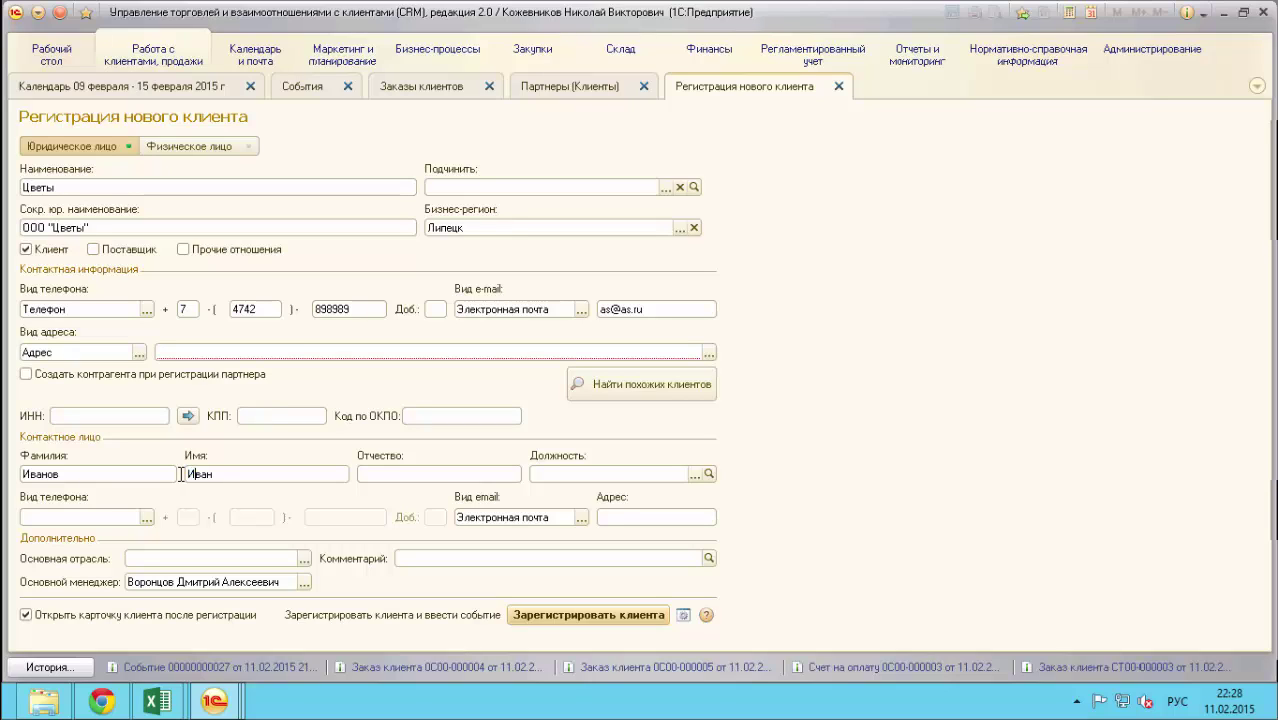
- Enter the contact person's patronymic and set the position to Генеральный директор
{"action": "left_click", "coordinate": [383, 476]}
{"action": "type", "text": "иванович"}
{"action": "left_click_drag", "start_coordinate": [359, 474], "coordinate": [367, 474]}
{"action": "type", "text": "И"}
{"action": "left_click", "coordinate": [694, 474]}
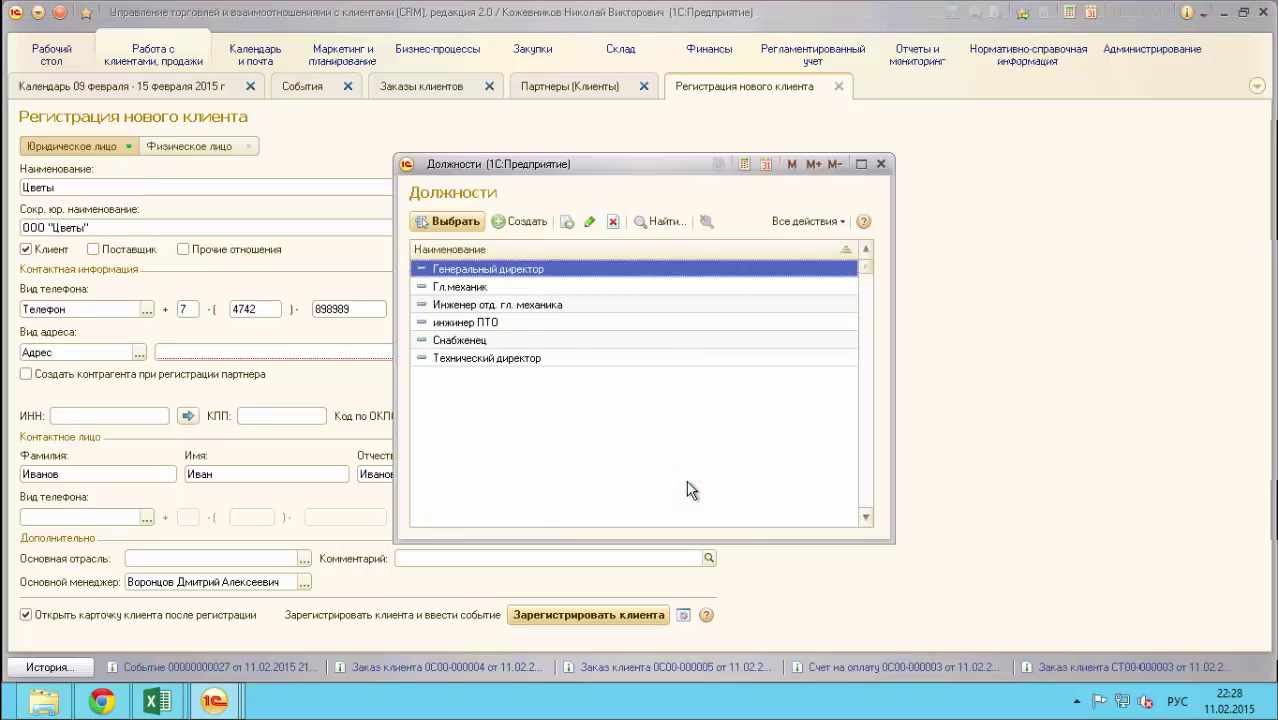
{"action": "left_click", "coordinate": [455, 222]}
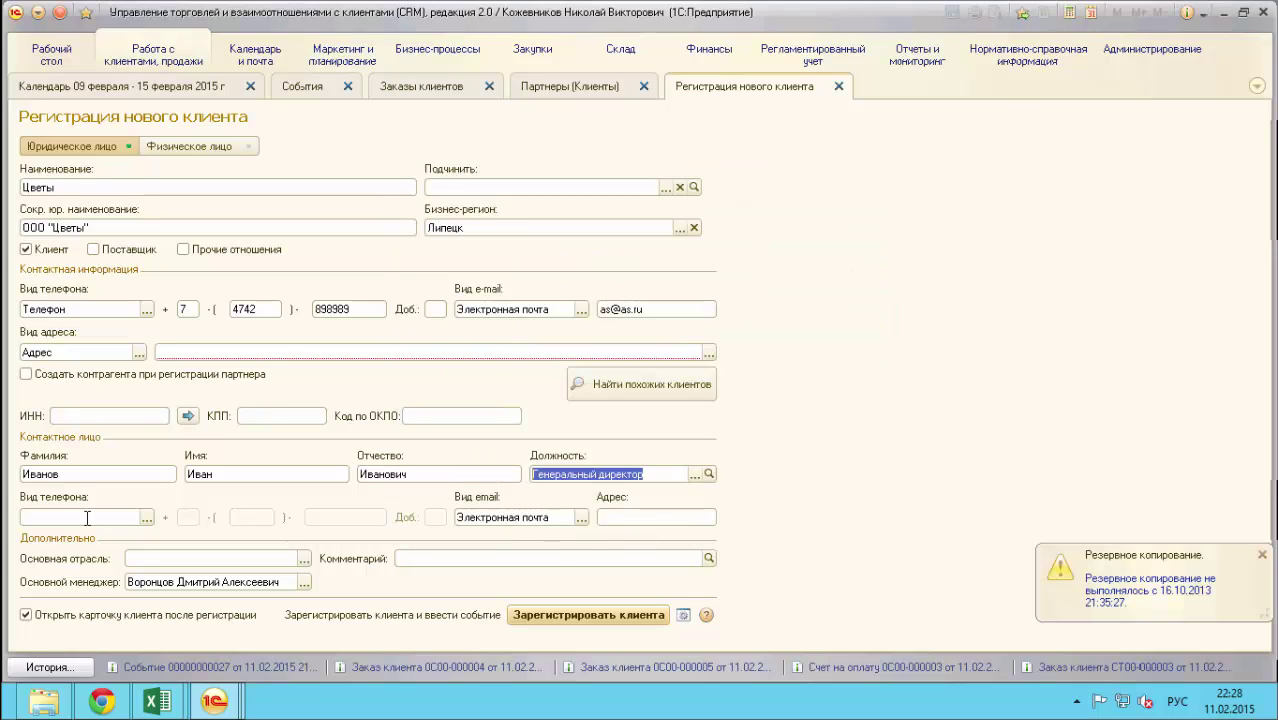
- Set the contact person's phone type to Мобильный телефон and enter the mobile number with country code 7
{"action": "left_click", "coordinate": [147, 518]}
{"action": "left_click", "coordinate": [78, 538]}
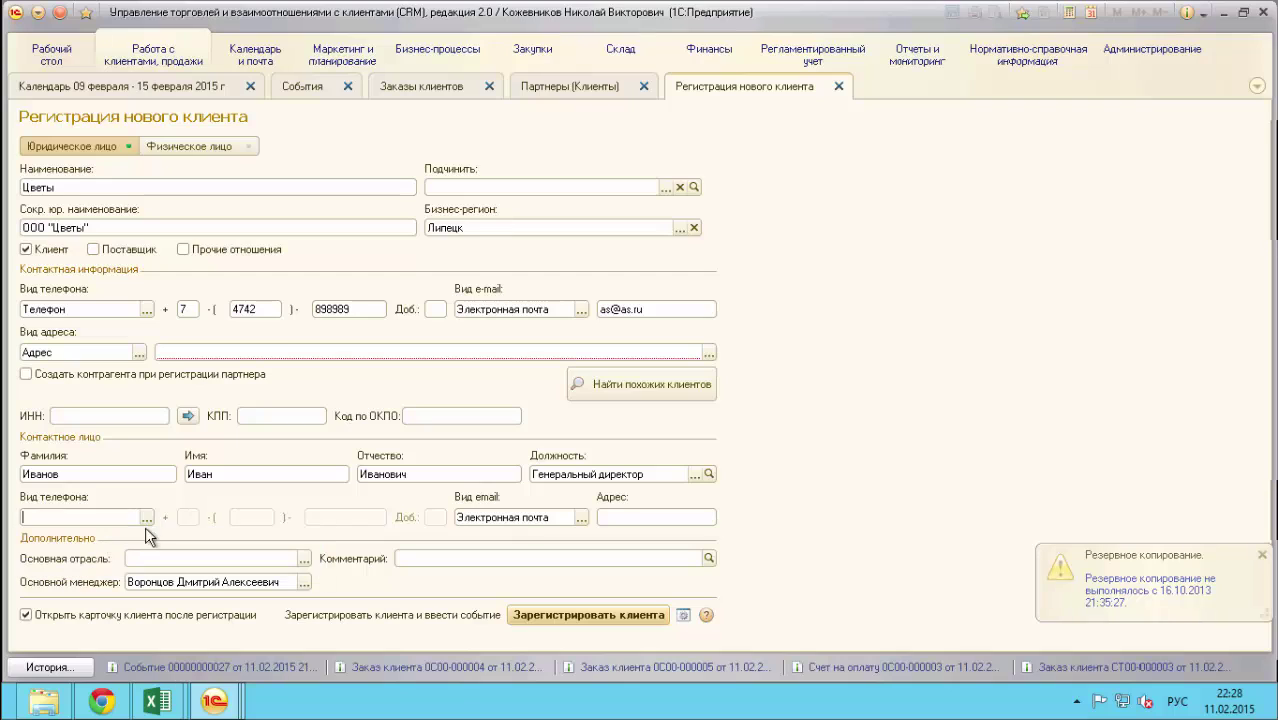
{"action": "type", "text": "474"}
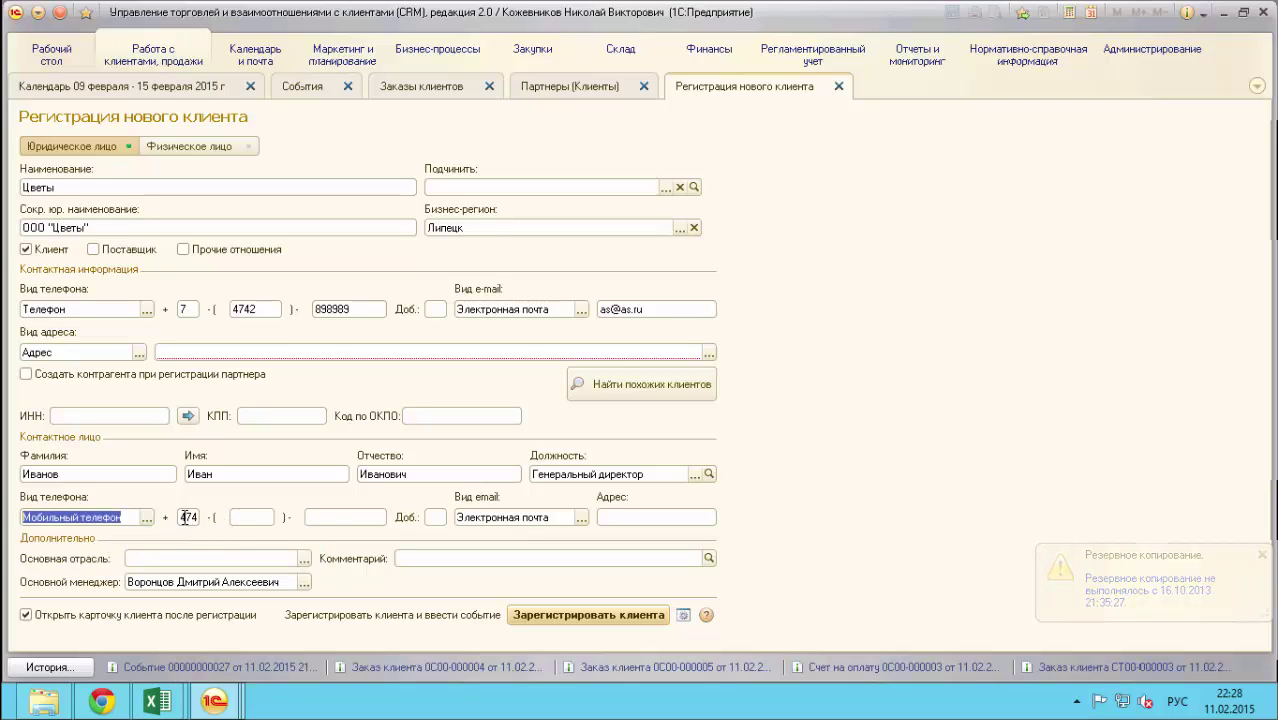
{"action": "left_click_drag", "start_coordinate": [180, 517], "coordinate": [196, 517]}
{"action": "type", "text": "7"}
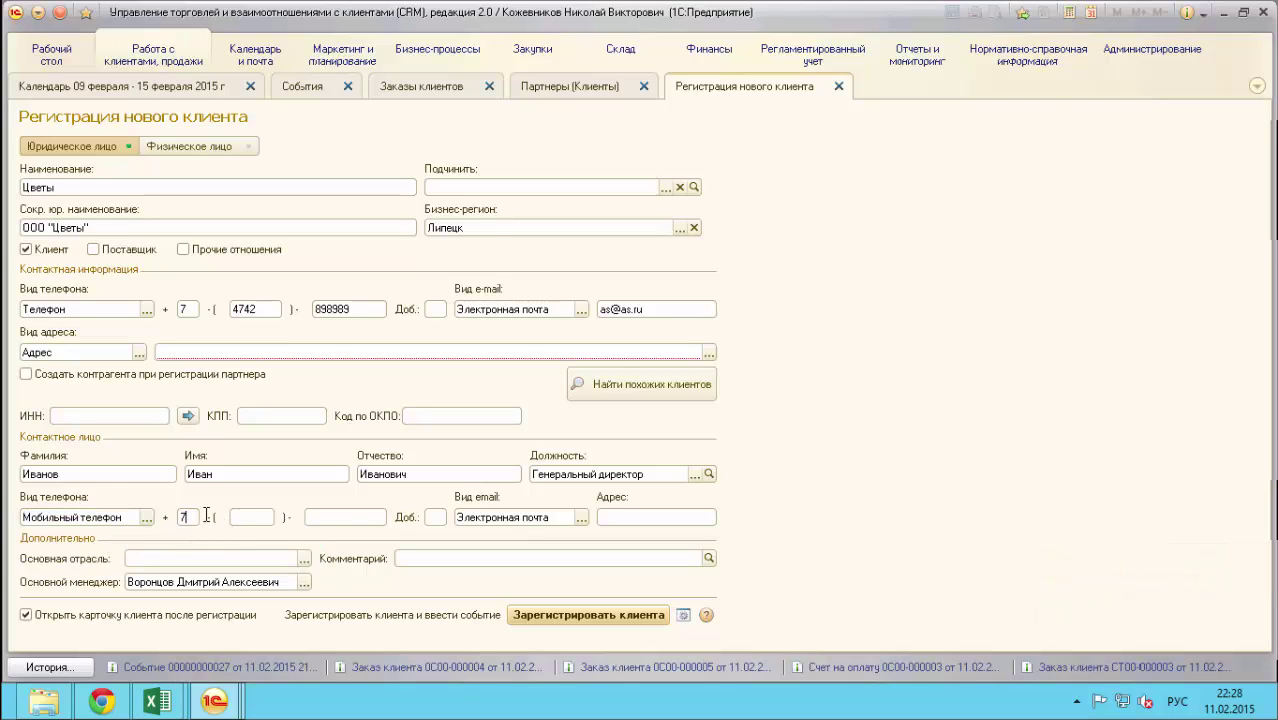
{"action": "left_click", "coordinate": [260, 518]}
{"action": "type", "text": "902"}
{"action": "left_click", "coordinate": [338, 516]}
{"action": "type", "text": "1111111"}
- Fill in the contact person's e-mail address, keeping the e-mail type Электронная почта
{"action": "left_click", "coordinate": [580, 518]}
{"action": "left_click", "coordinate": [579, 520]}
{"action": "left_click", "coordinate": [616, 514]}
{"action": "type", "text": "ш"}
{"action": "key", "text": "BackSpace"}
{"action": "key", "text": "super+space"}
{"action": "type", "text": "i"}
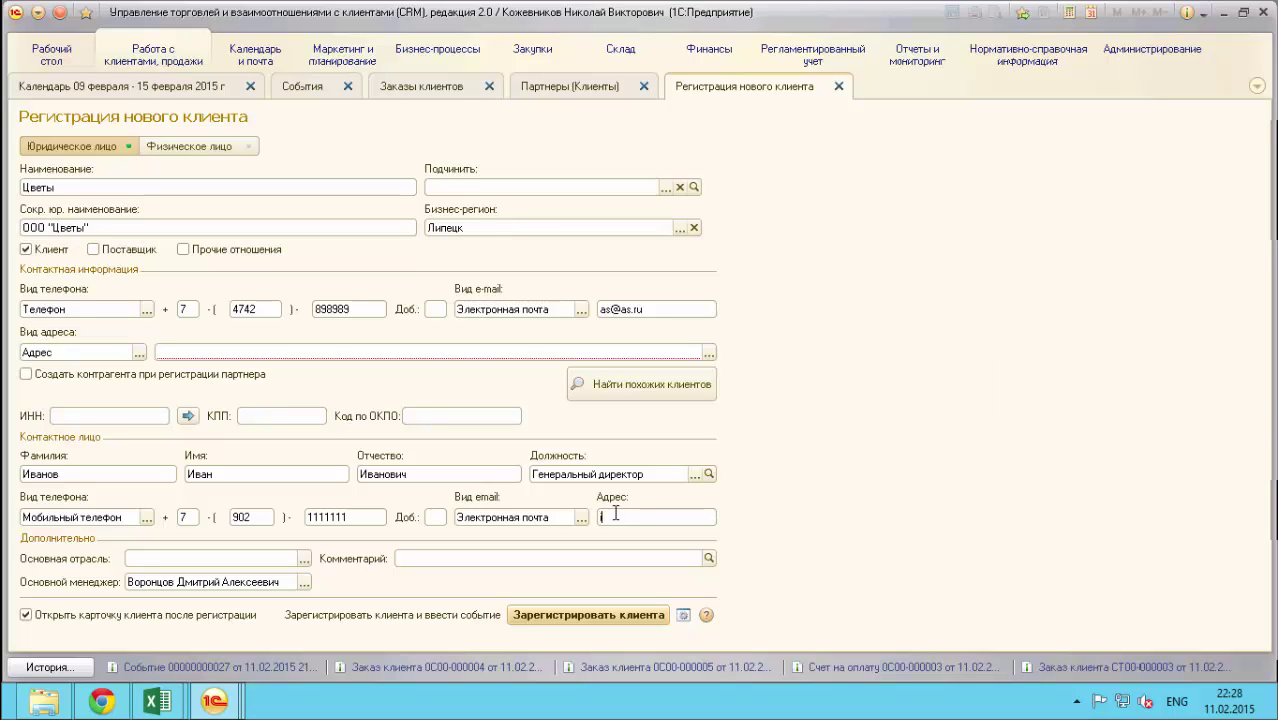
{"action": "type", "text": "@i.ru"}
- Set the client's main industry to Автотранспорт
{"action": "mouse_move", "coordinate": [4, 714]}
{"action": "left_click", "coordinate": [304, 558]}
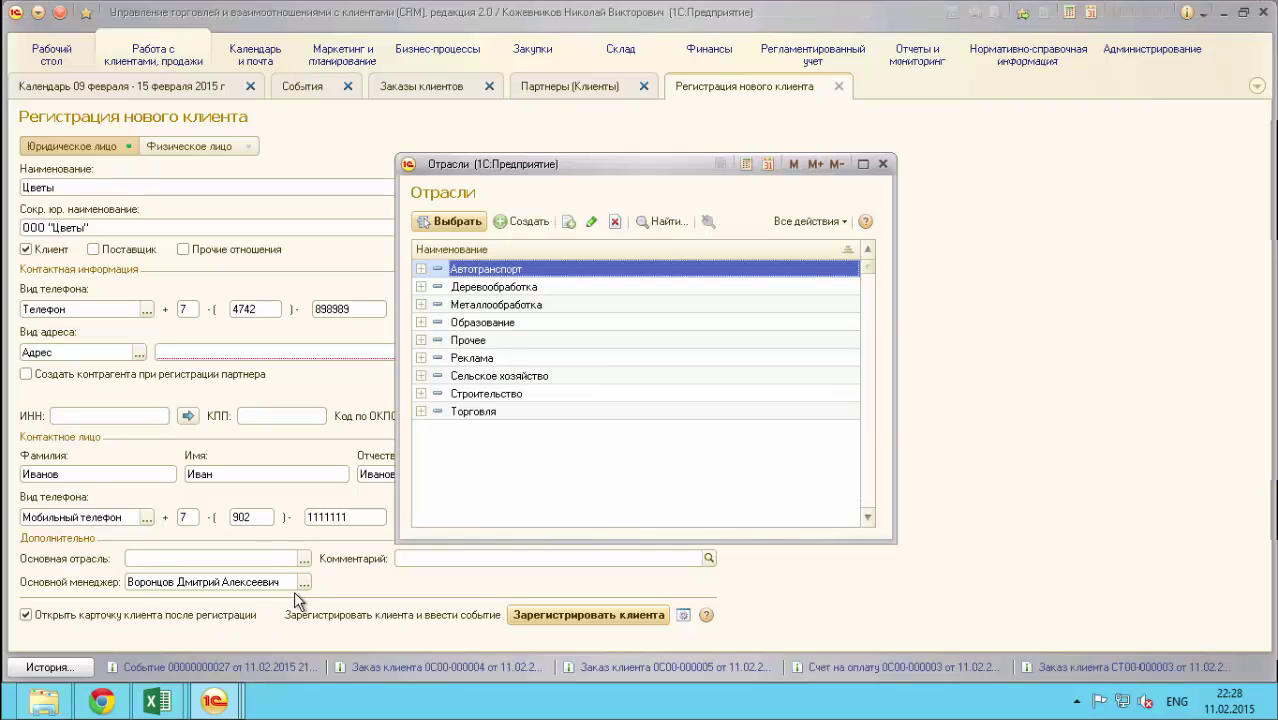
{"action": "left_click", "coordinate": [445, 219]}
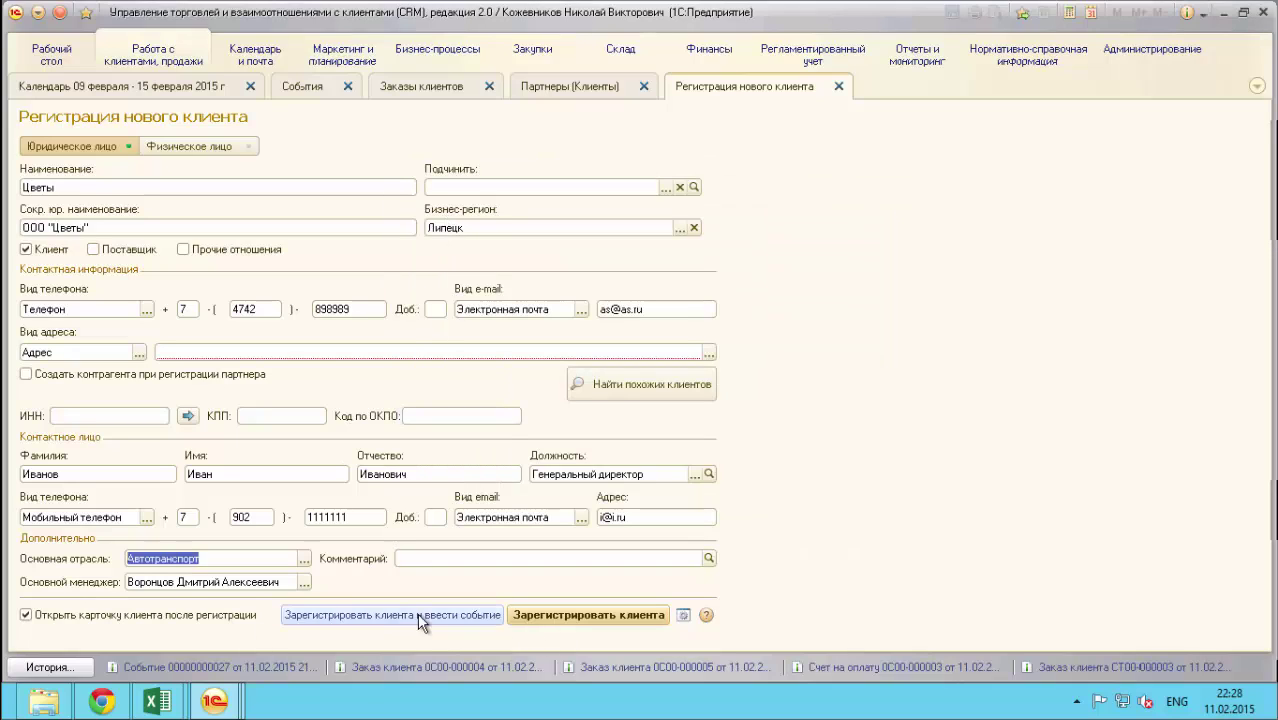
- Review the comment, name, business region, phone, e-mail and address fields and the contact person's available phone types
{"action": "left_click", "coordinate": [419, 559]}
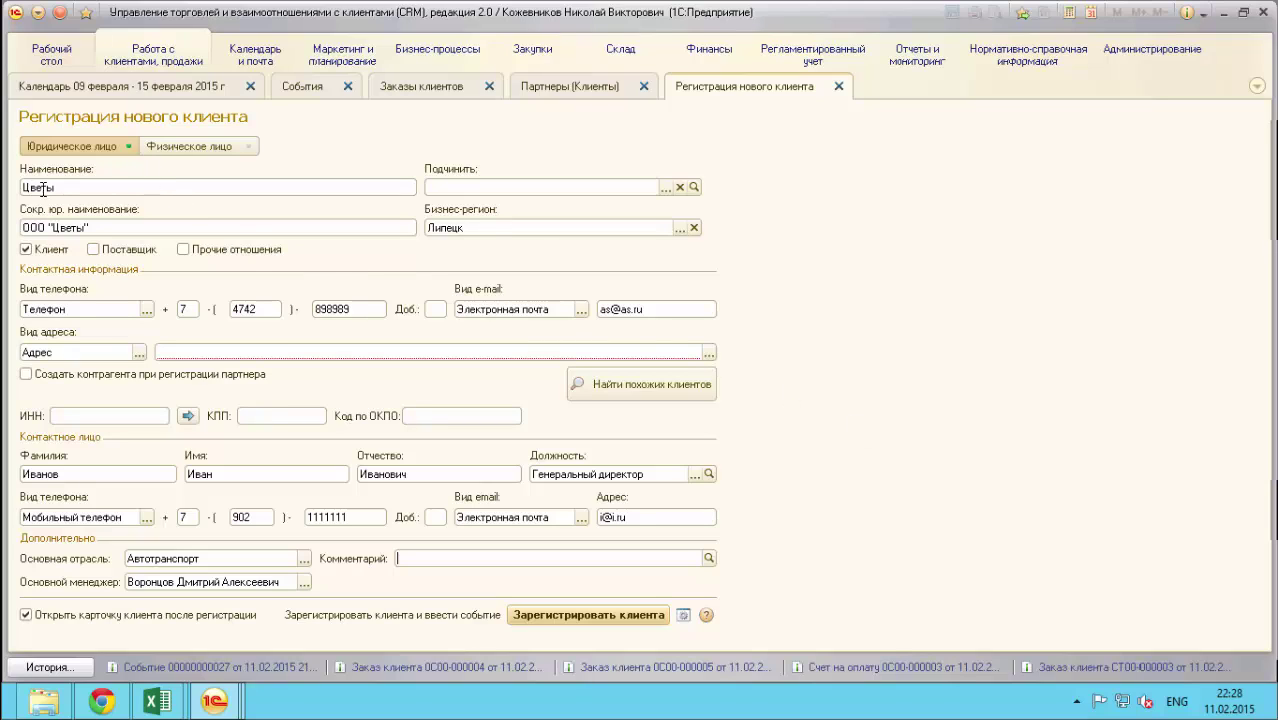
{"action": "left_click_drag", "start_coordinate": [26, 189], "coordinate": [54, 189]}
{"action": "left_click_drag", "start_coordinate": [428, 229], "coordinate": [462, 229]}
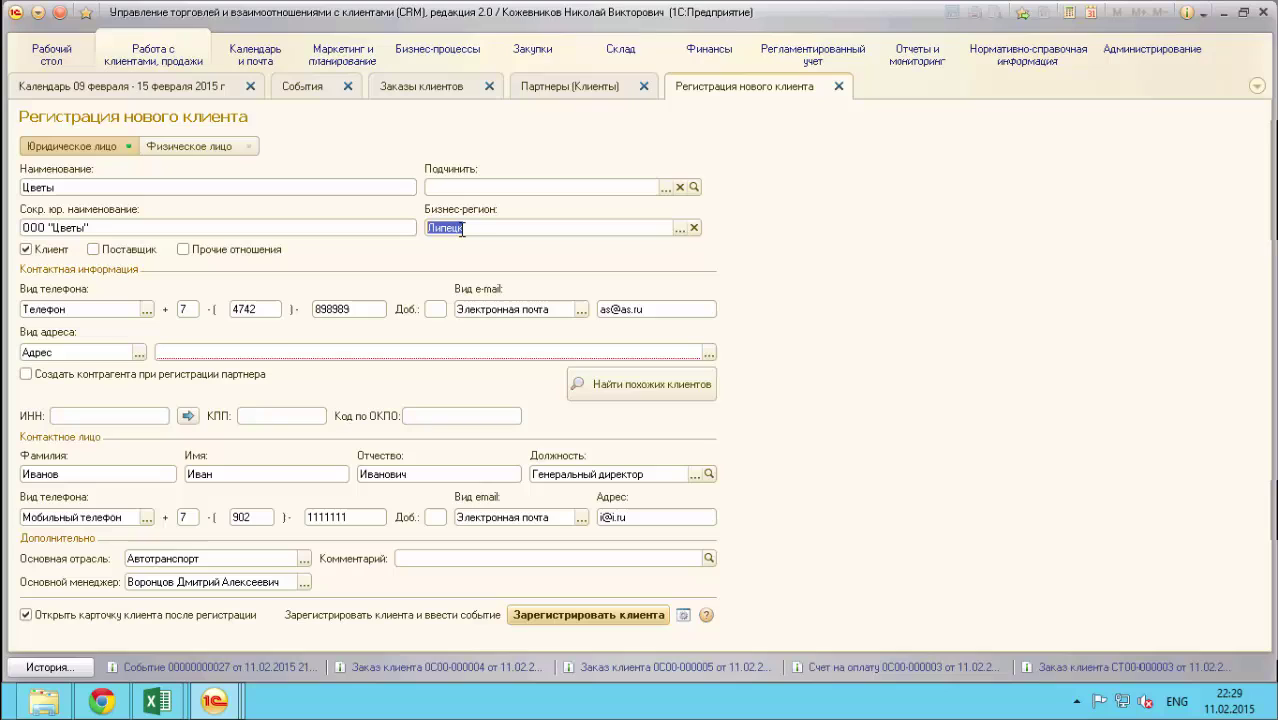
{"action": "left_click", "coordinate": [50, 309]}
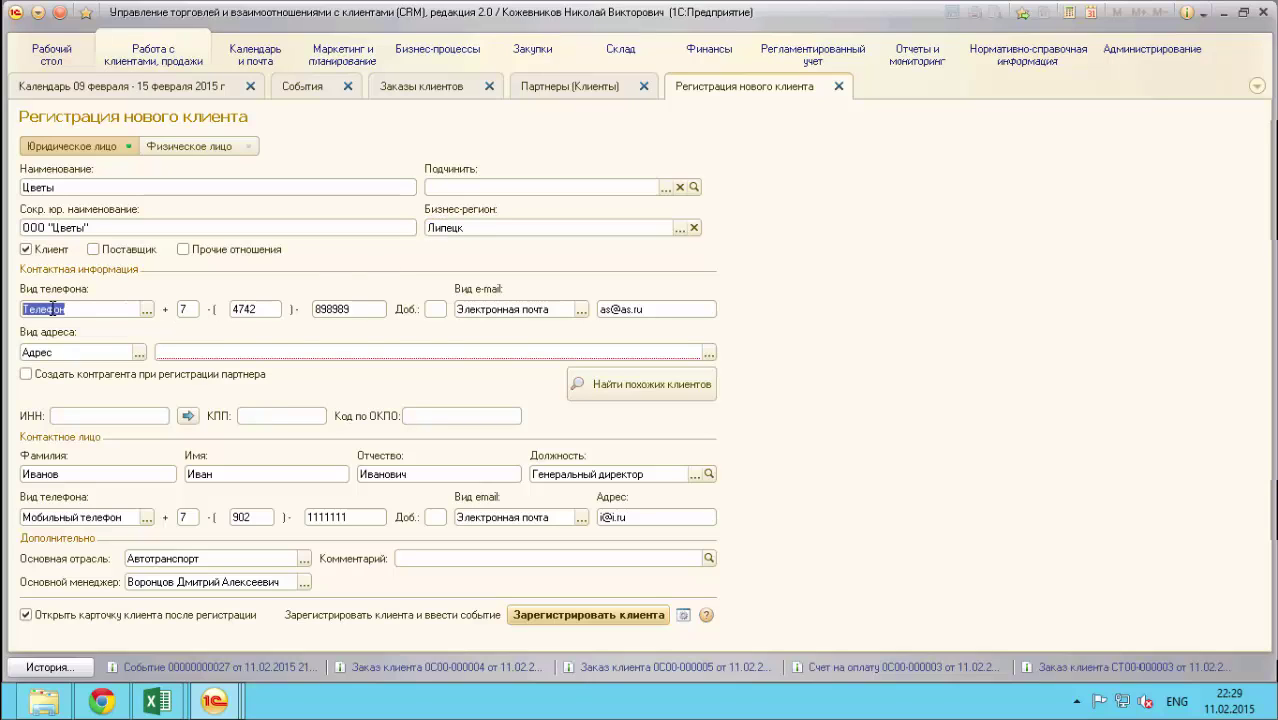
{"action": "left_click", "coordinate": [492, 310]}
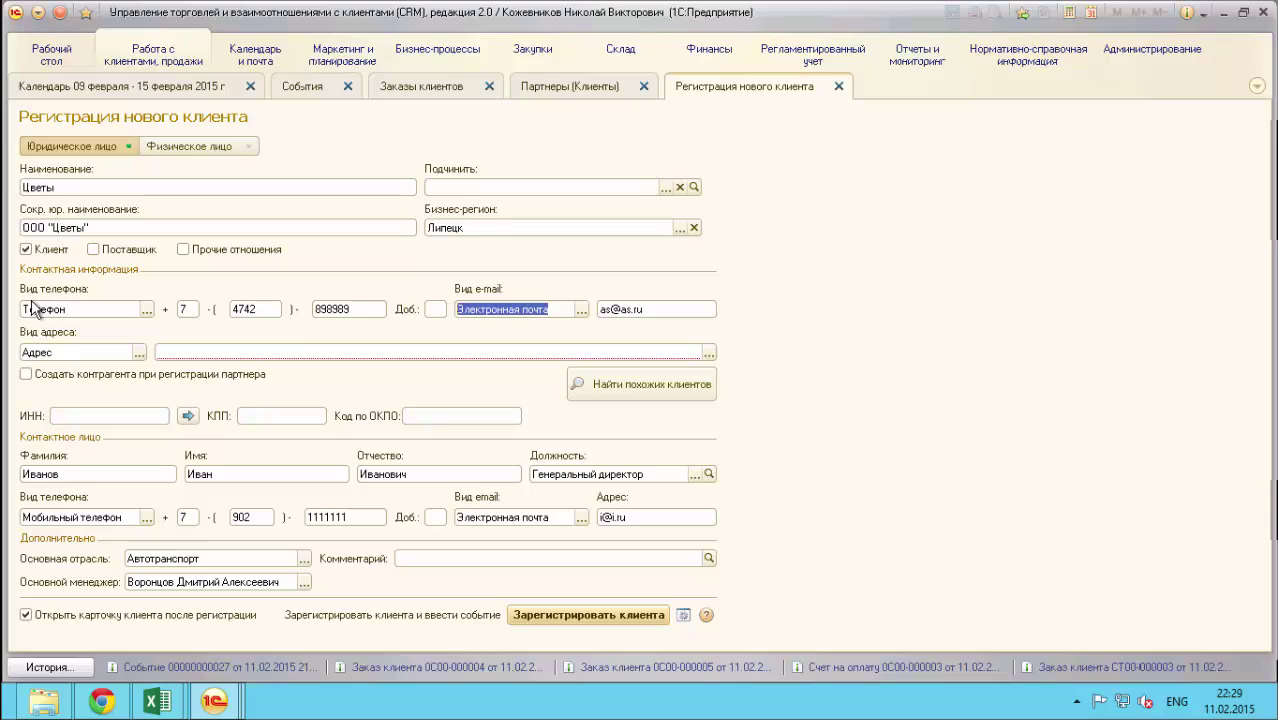
{"action": "left_click", "coordinate": [165, 352]}
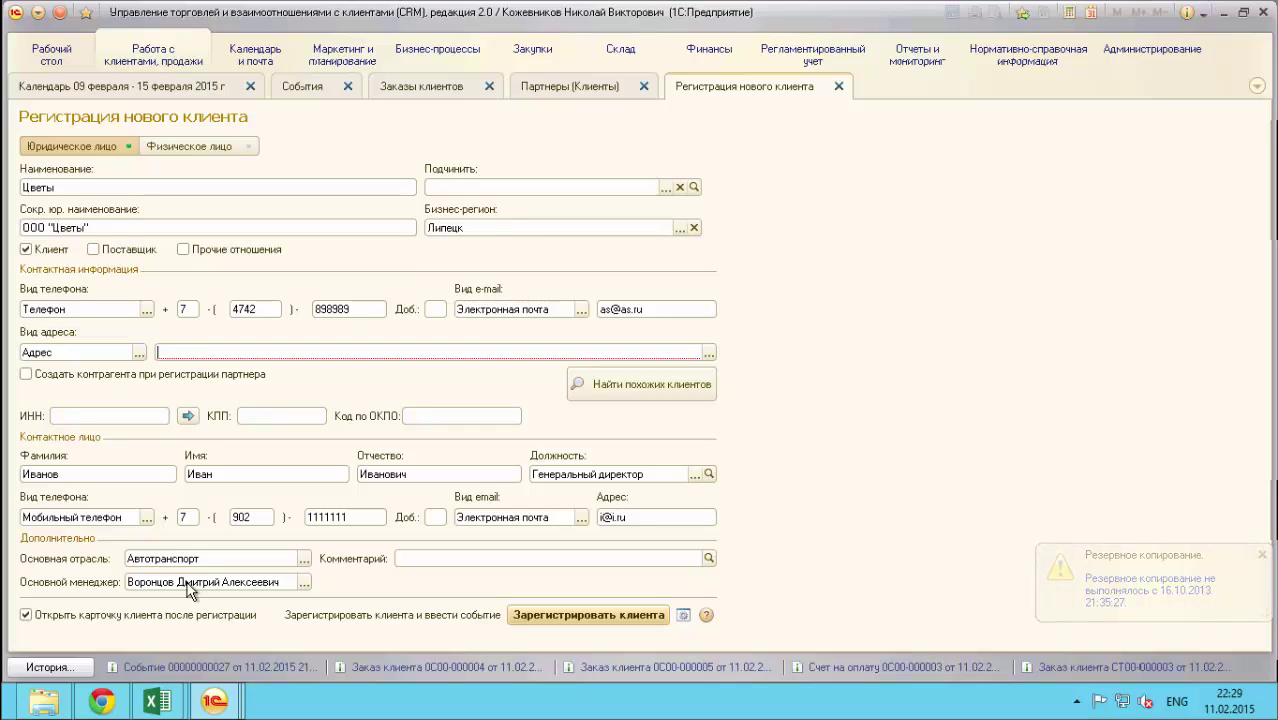
{"action": "left_click", "coordinate": [30, 515]}
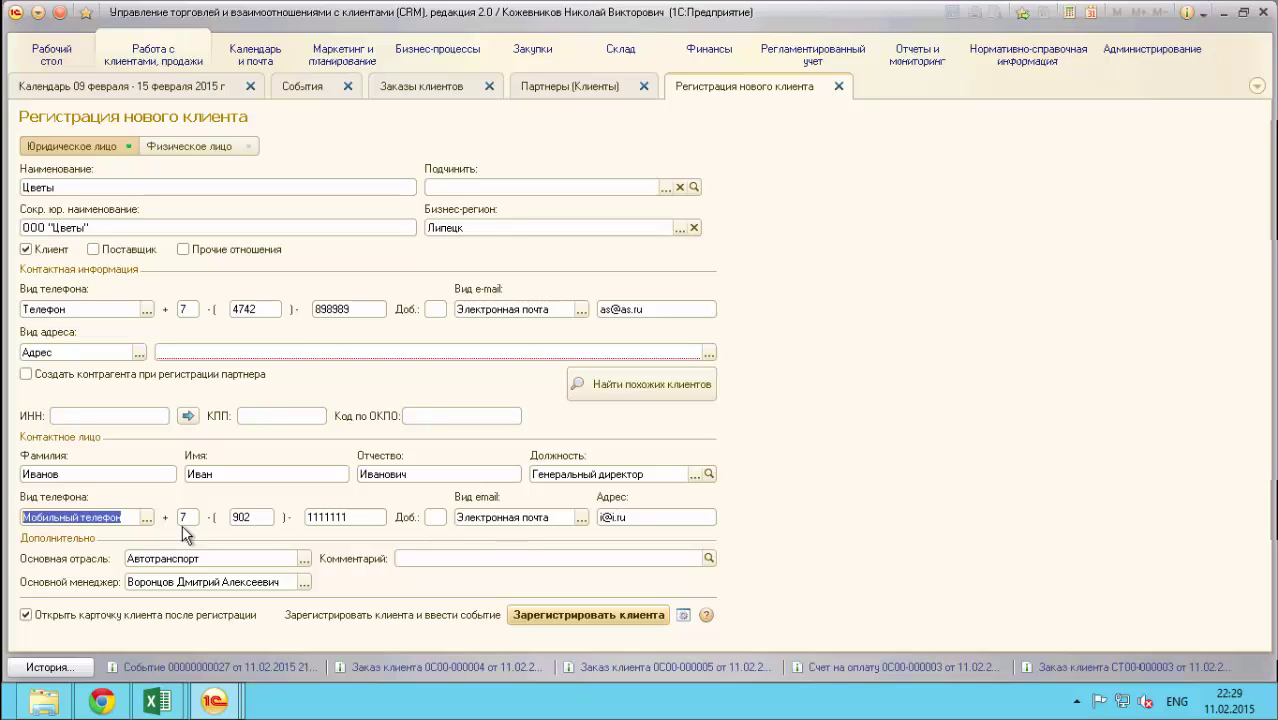
{"action": "left_click", "coordinate": [147, 518]}
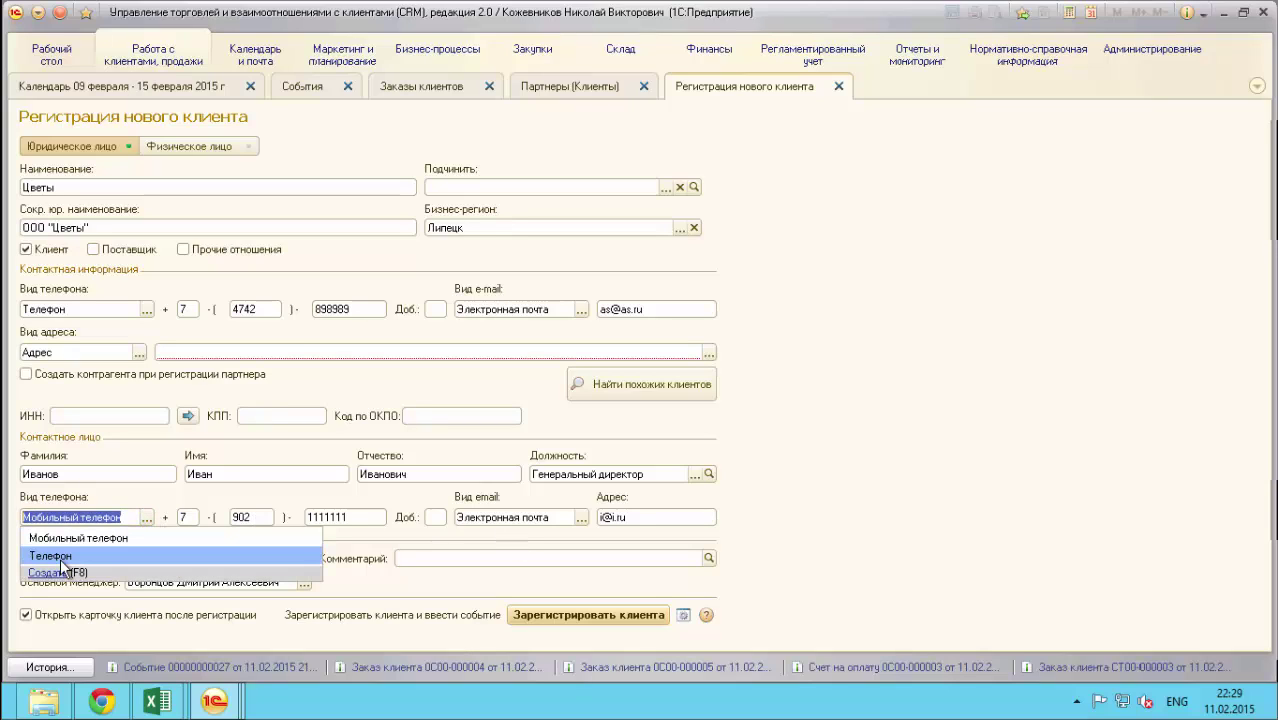
{"action": "key", "text": "Escape"}
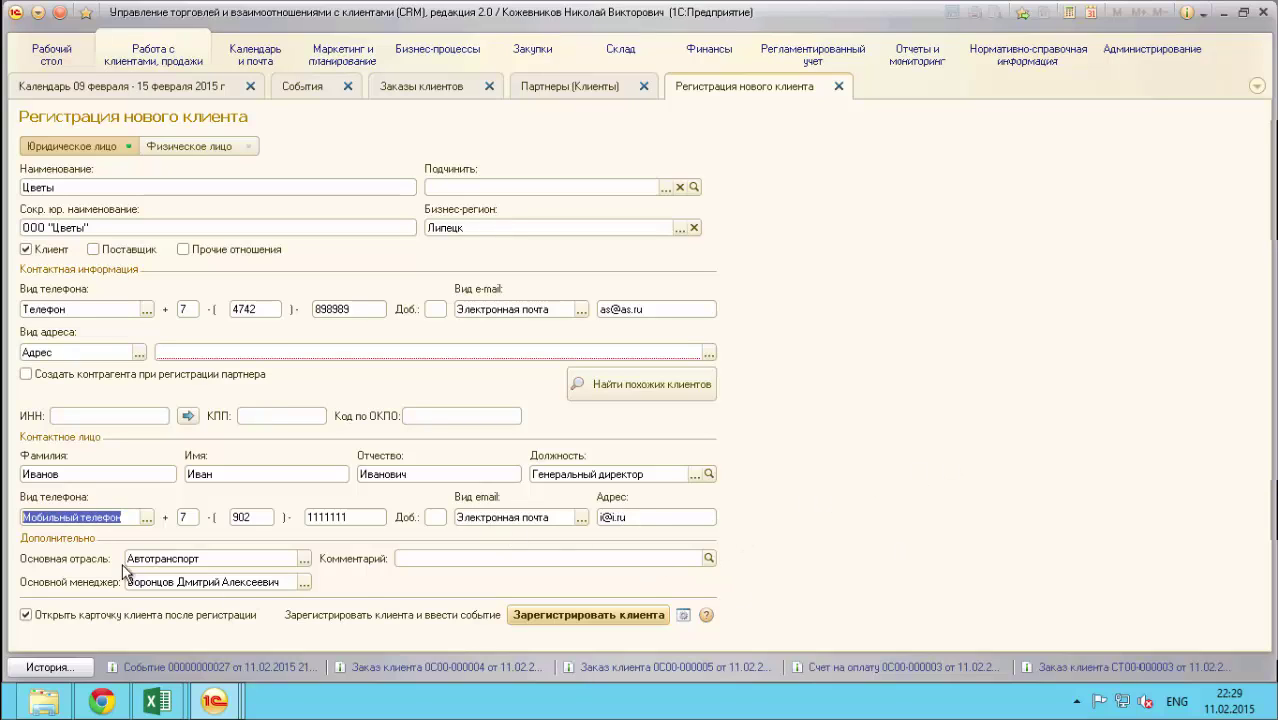
- Register the client with the option to open the client card after registration enabled
{"action": "left_click", "coordinate": [26, 615]}
{"action": "left_click", "coordinate": [28, 616]}
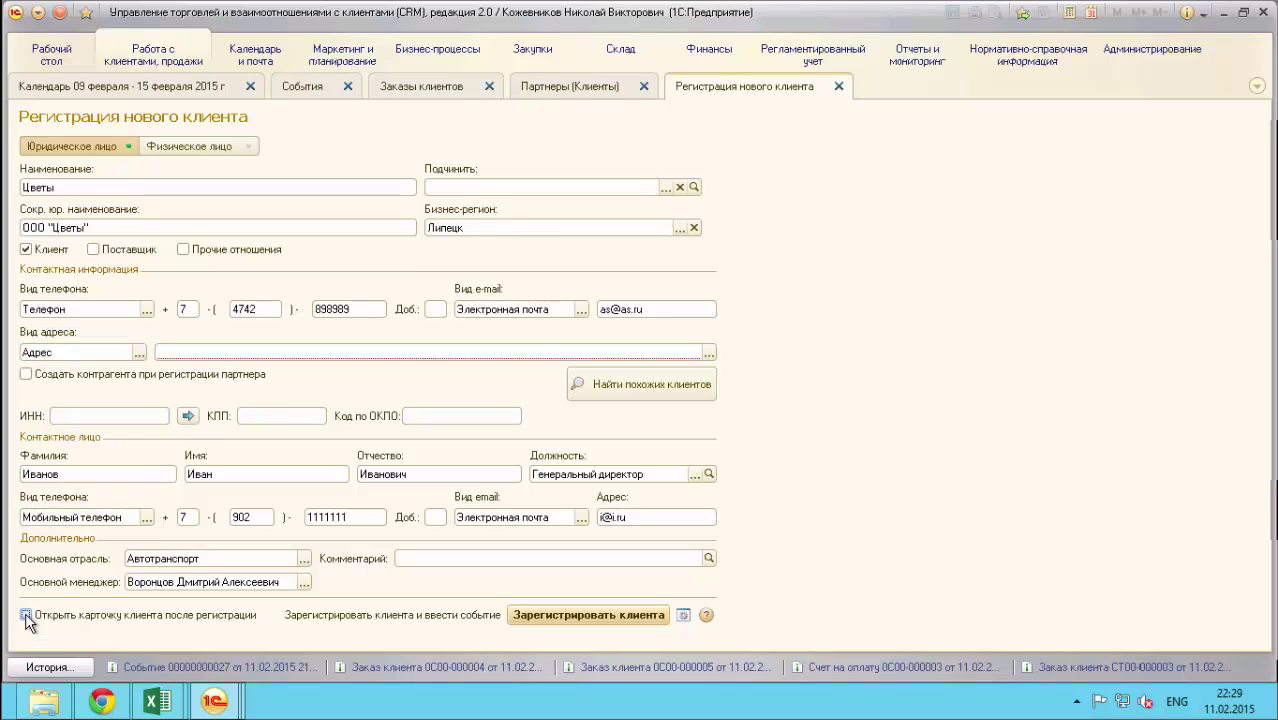
{"action": "left_click", "coordinate": [26, 614]}
{"action": "left_click", "coordinate": [610, 620]}
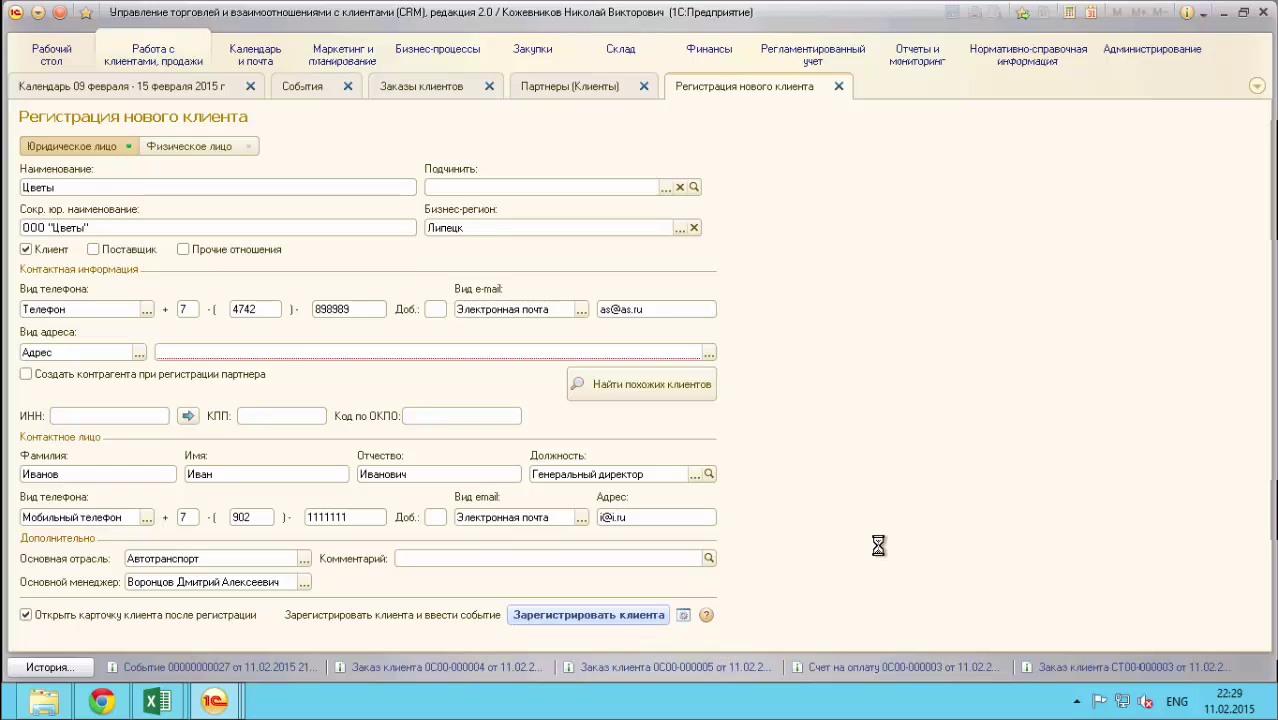